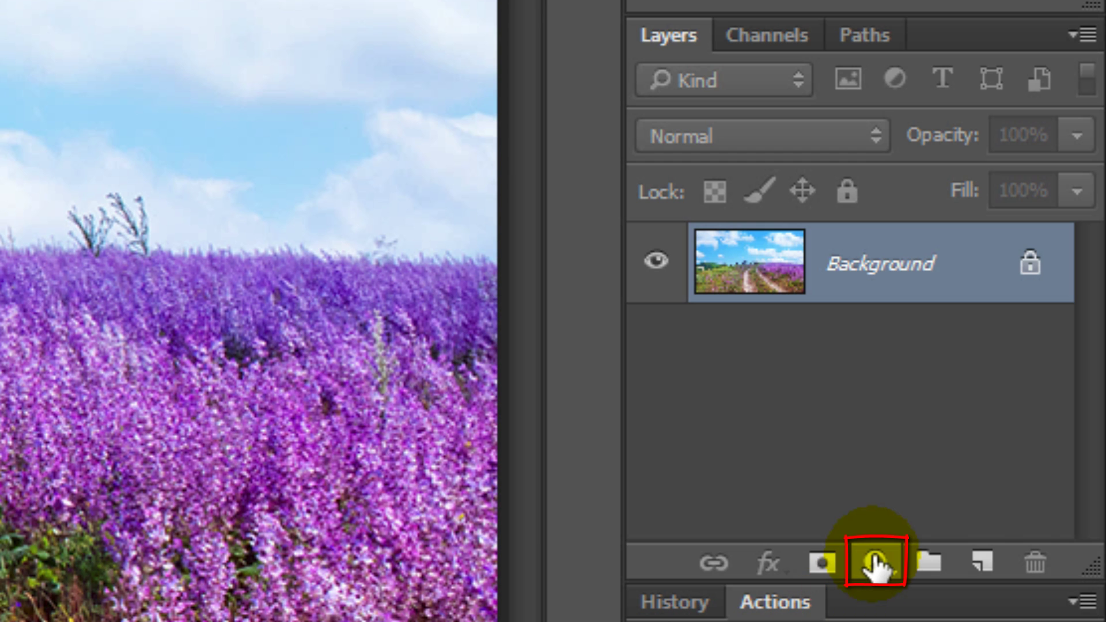
- Add a Black & White adjustment layer with default slider values to the lavender photo
click(875, 568)
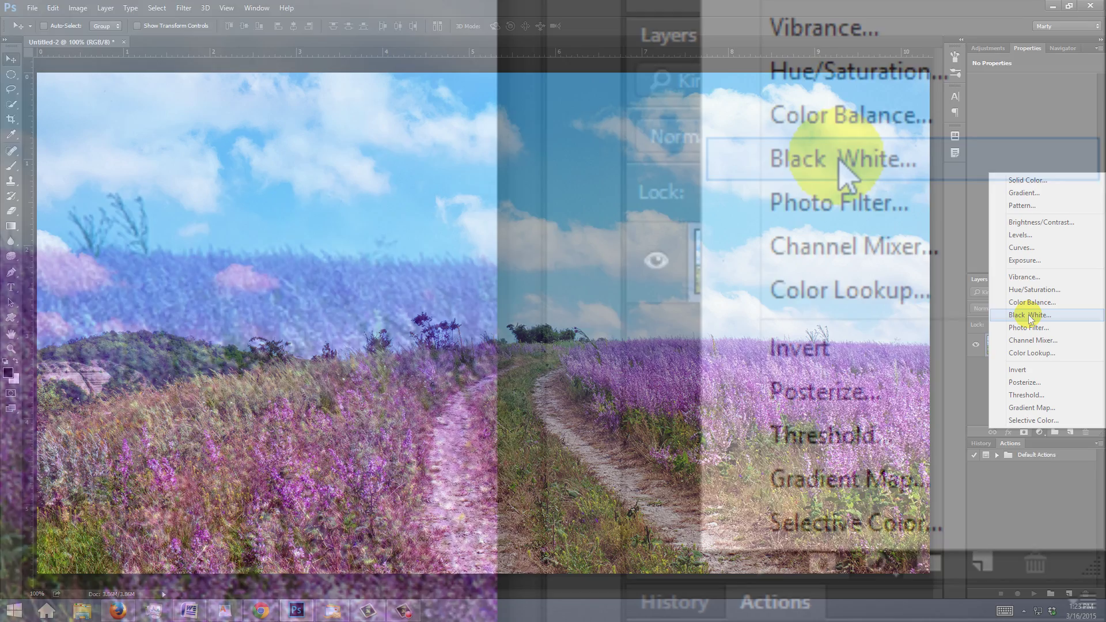
click(843, 169)
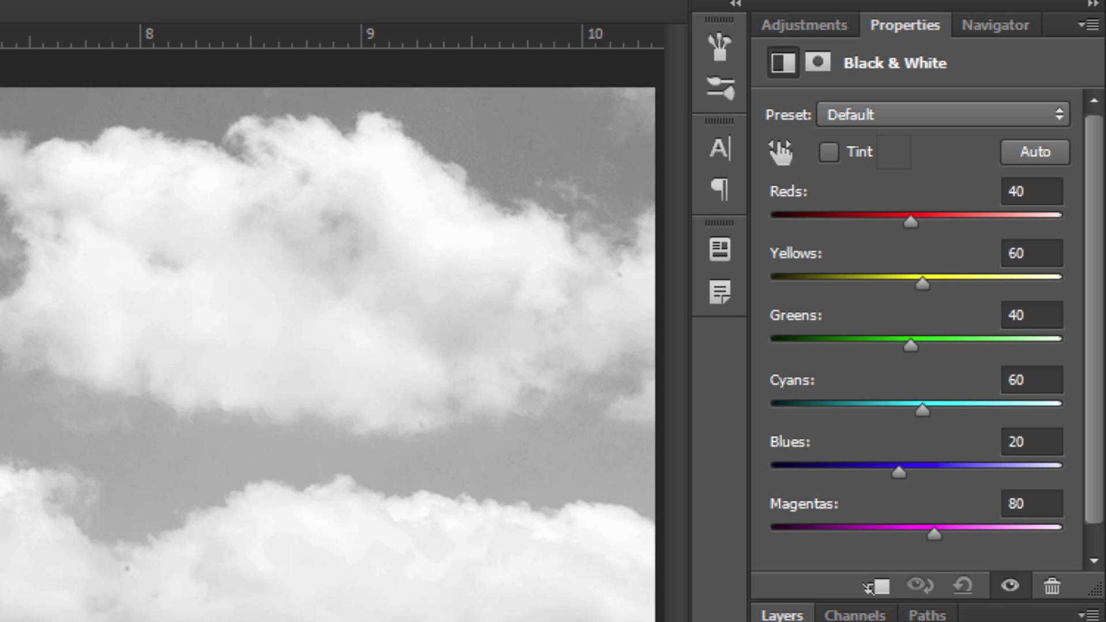
- Drag on the photo to darken the sky, brighten the lavender and hill (Cyans 53, Magentas 100, Greens 65)
click(780, 152)
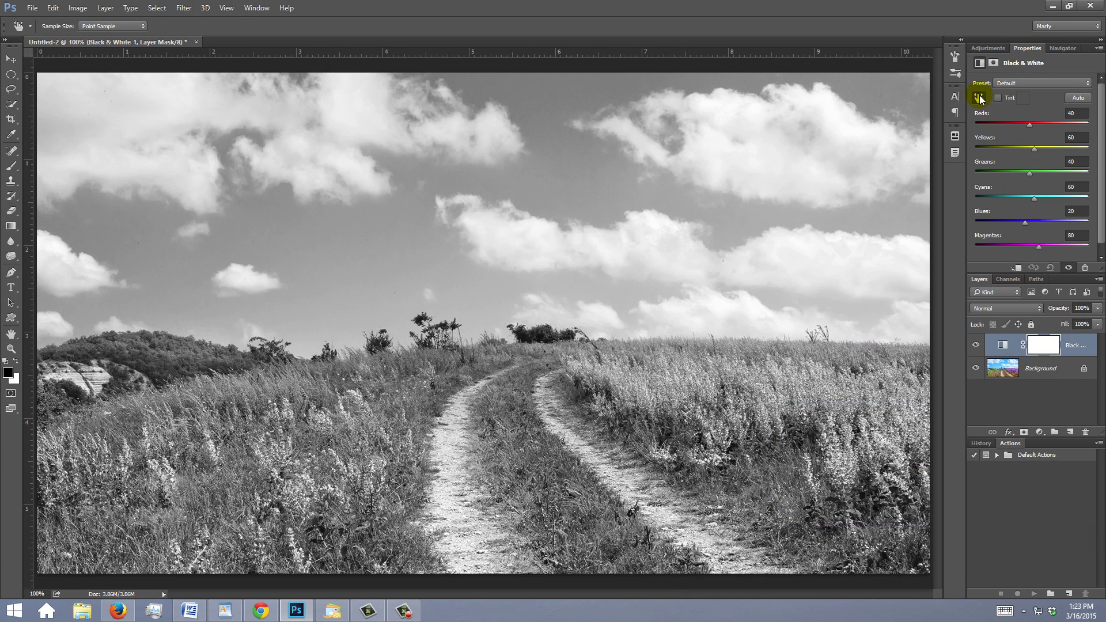
click(551, 152)
mouse_move(551, 152)
mouse_down()
mouse_move(607, 119)
mouse_move(508, 169)
mouse_move(550, 142)
mouse_up()
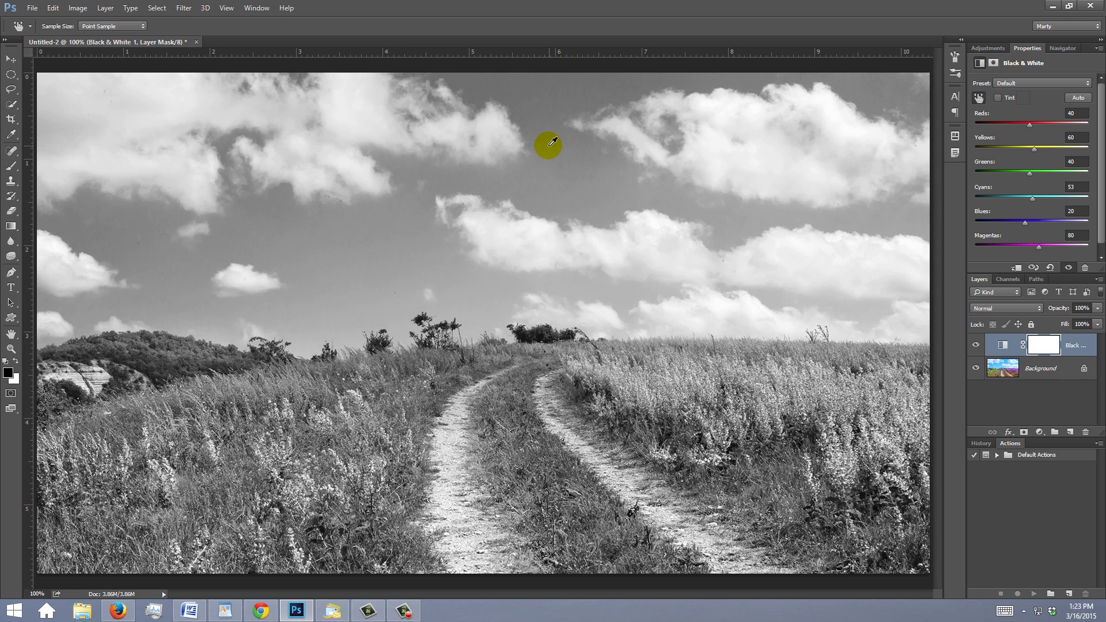
click(693, 381)
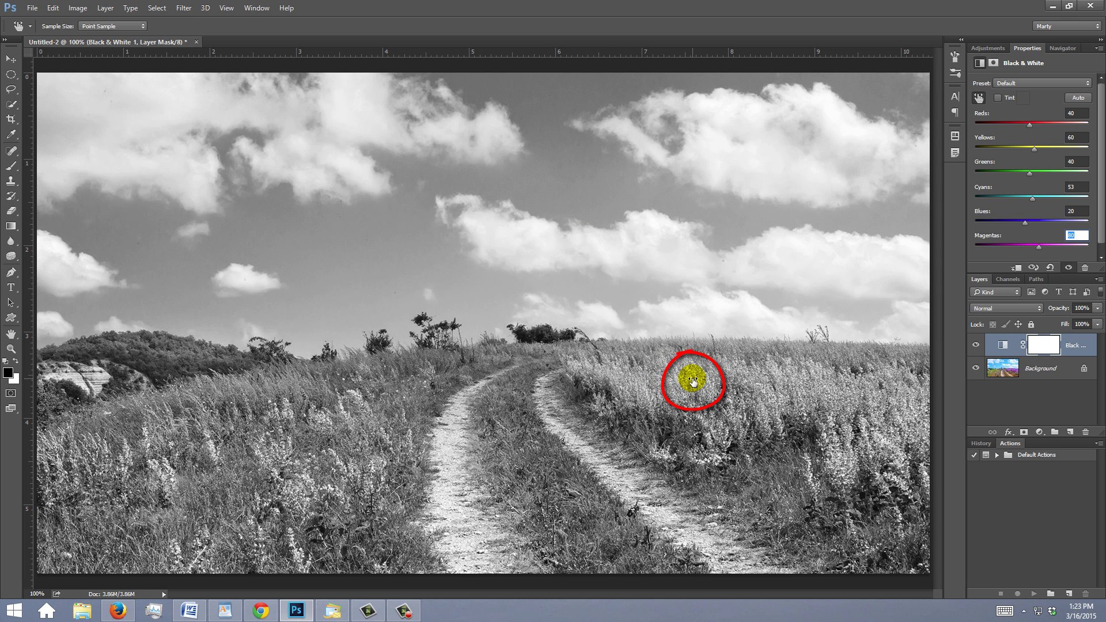
mouse_move(693, 381)
mouse_down()
mouse_move(671, 390)
mouse_move(699, 371)
mouse_up()
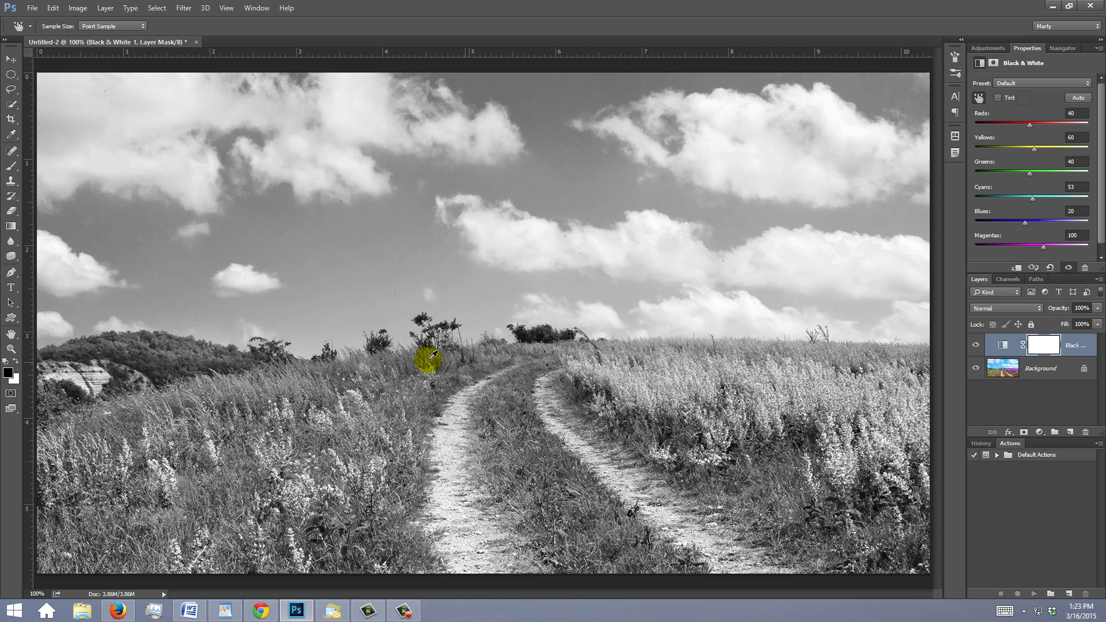
drag(180, 346, 197, 342)
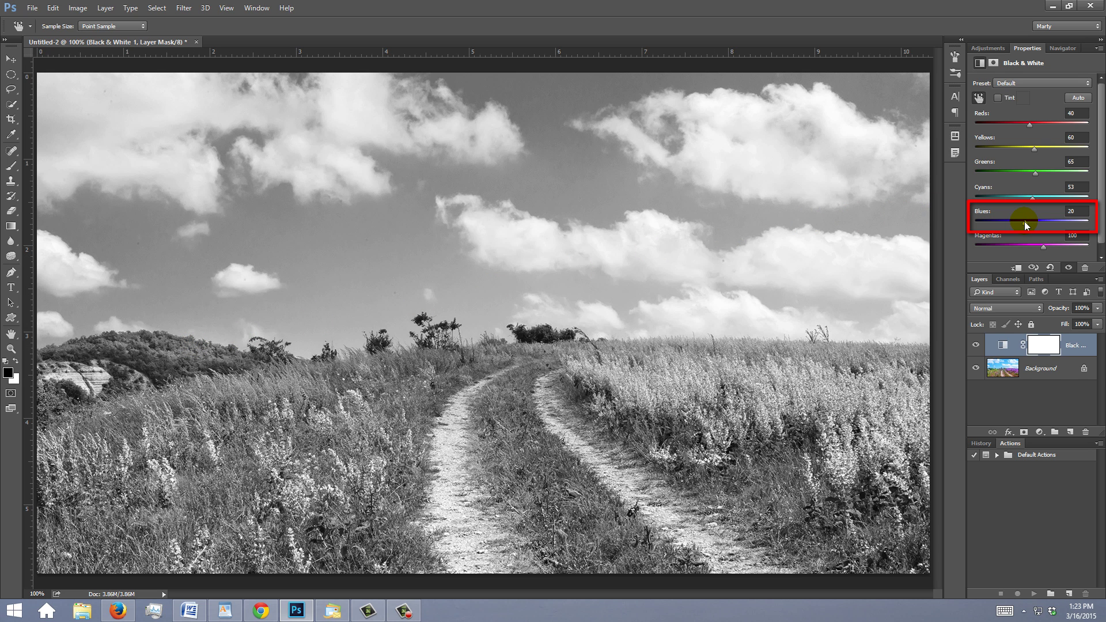
- Lower the Blues slider to -8 and raise Greens to 113
mouse_move(1024, 221)
mouse_down()
mouse_move(1046, 217)
mouse_move(1001, 223)
mouse_move(1018, 222)
mouse_up()
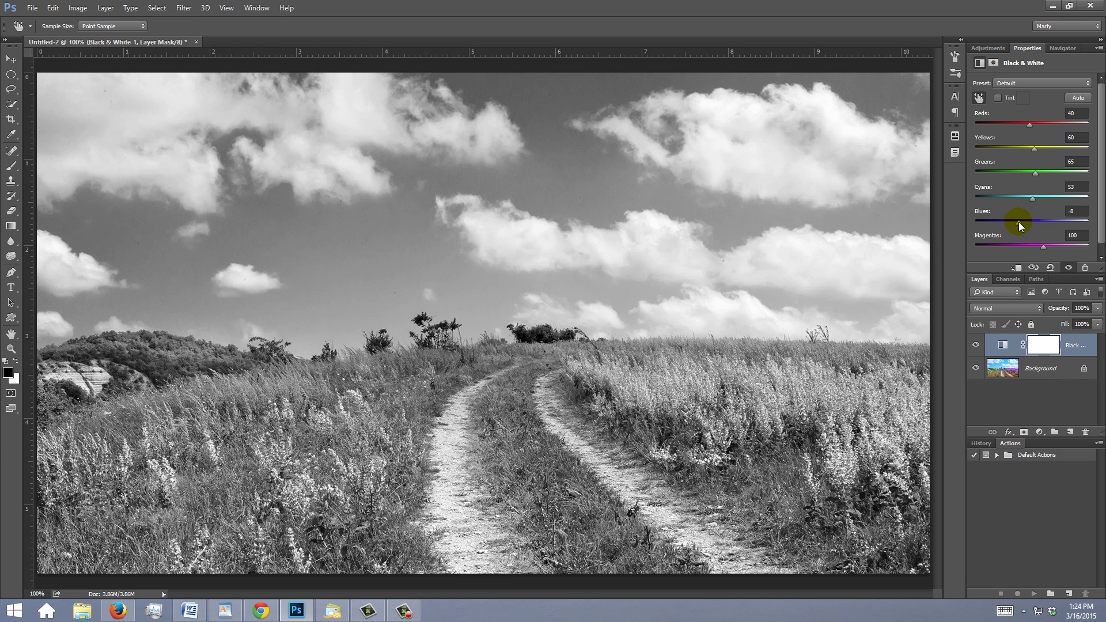
mouse_move(1033, 174)
mouse_down()
mouse_move(1069, 168)
mouse_move(1047, 173)
mouse_up()
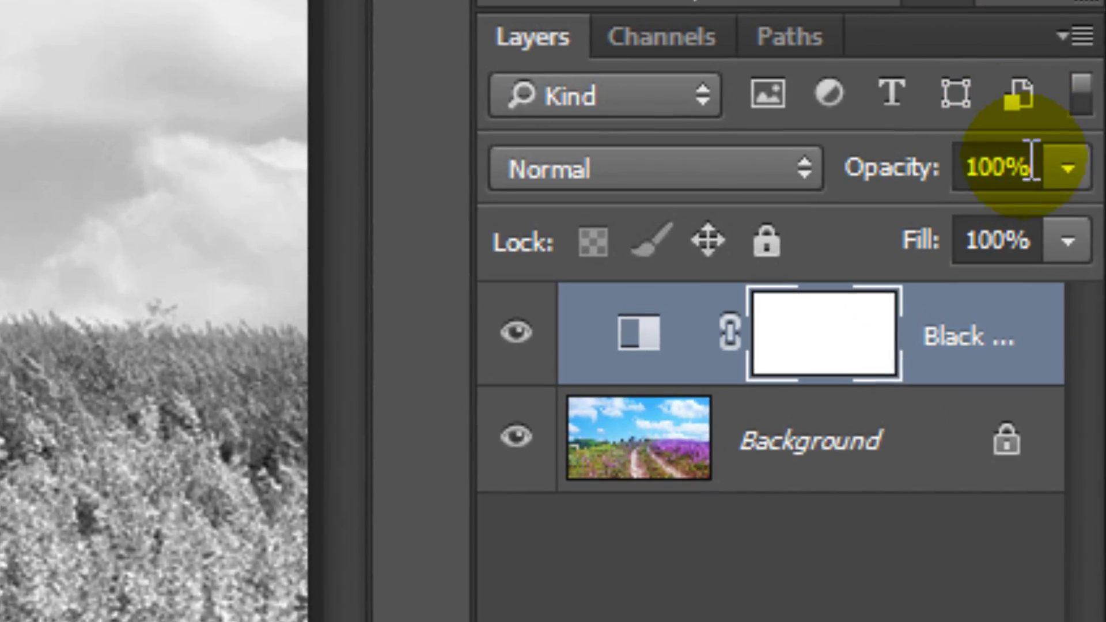
- Set the Black & White layer to 70% opacity and duplicate the Background layer
click(1027, 166)
text(70)
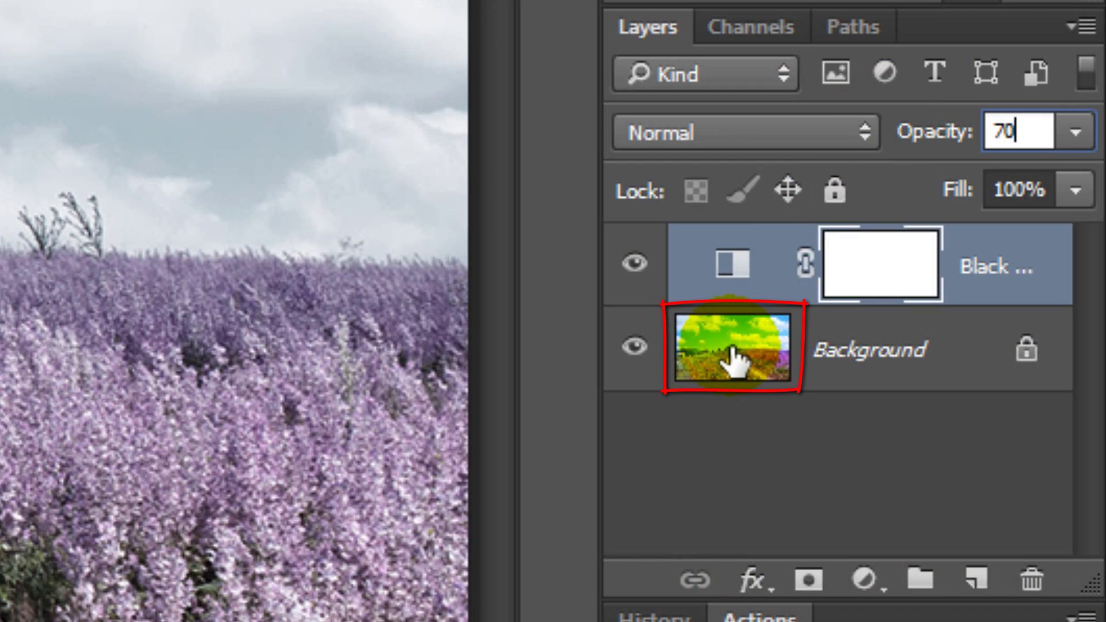
click(734, 361)
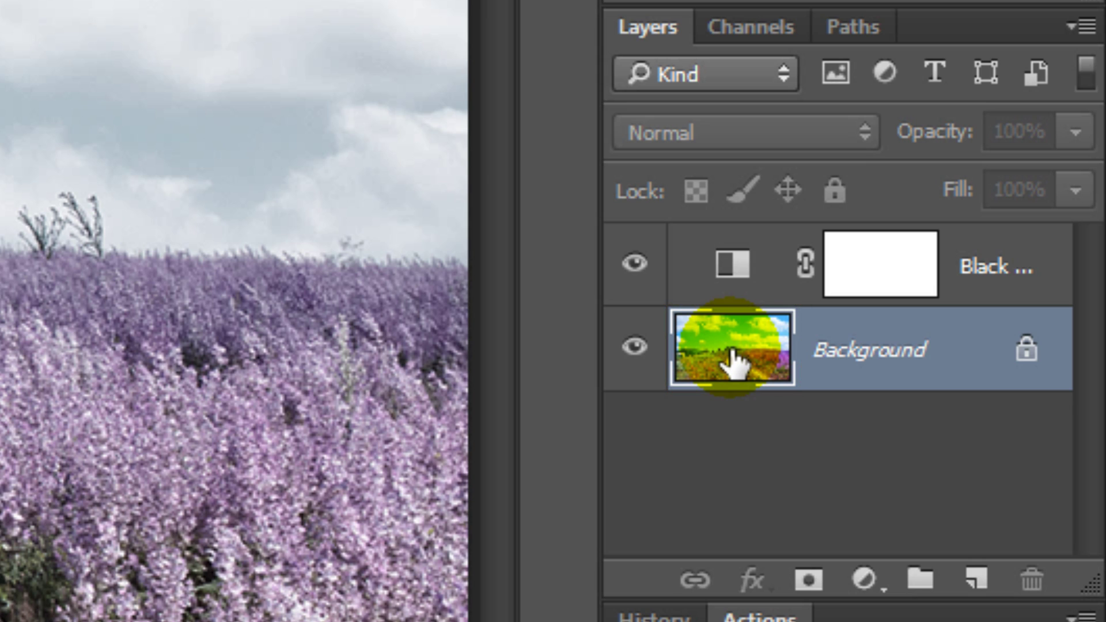
key(ctrl+j)
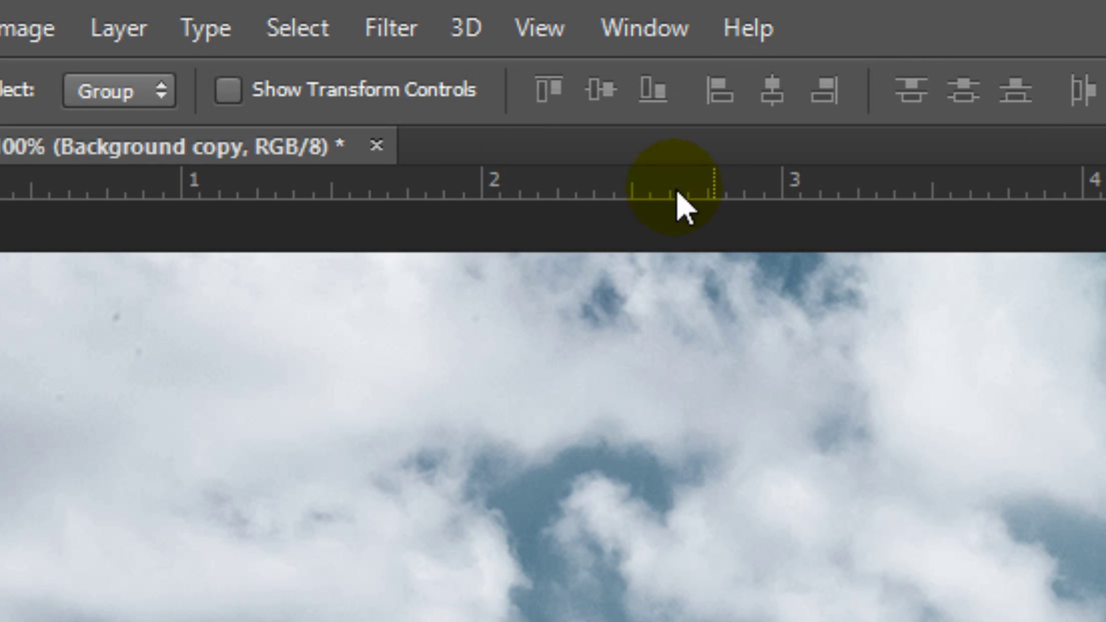
- Apply a Lens Correction vignette of +100 to the Background copy
click(397, 33)
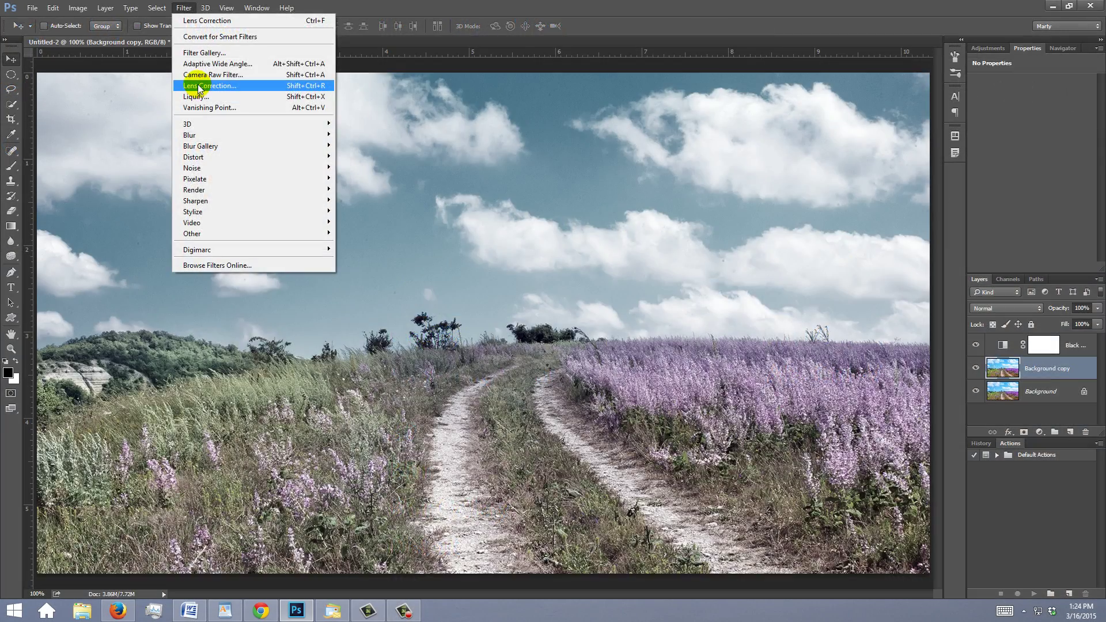
click(430, 304)
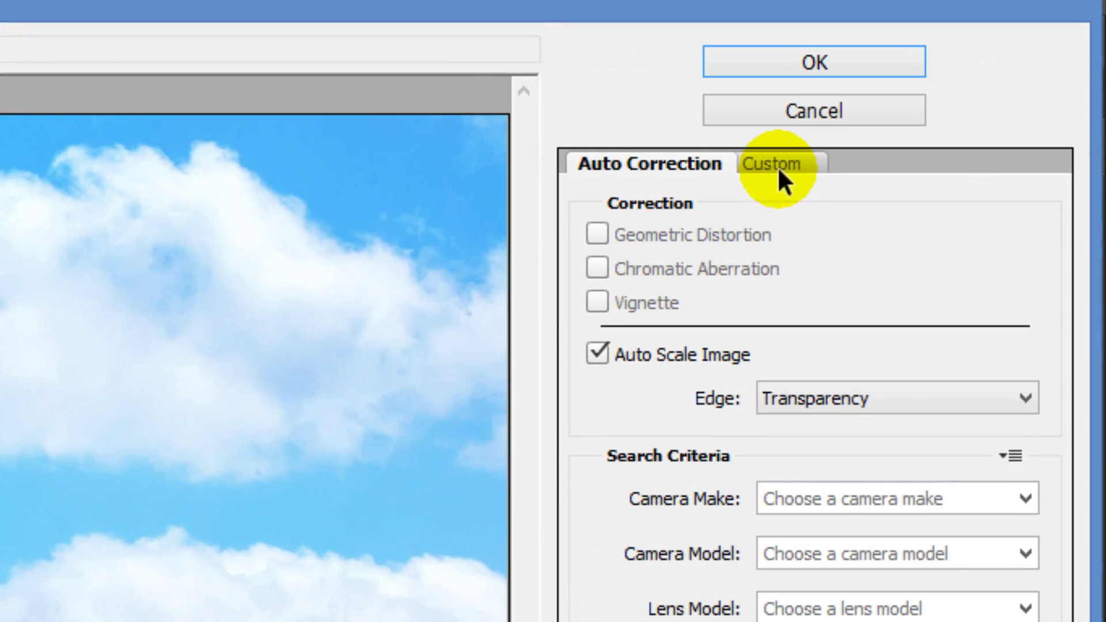
click(776, 164)
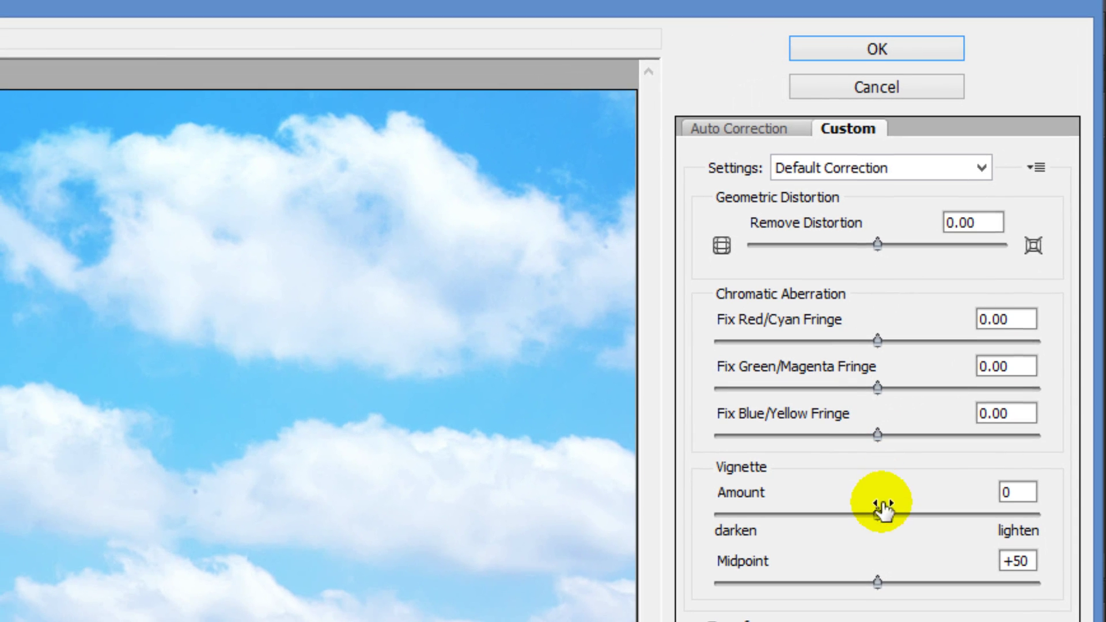
click(875, 513)
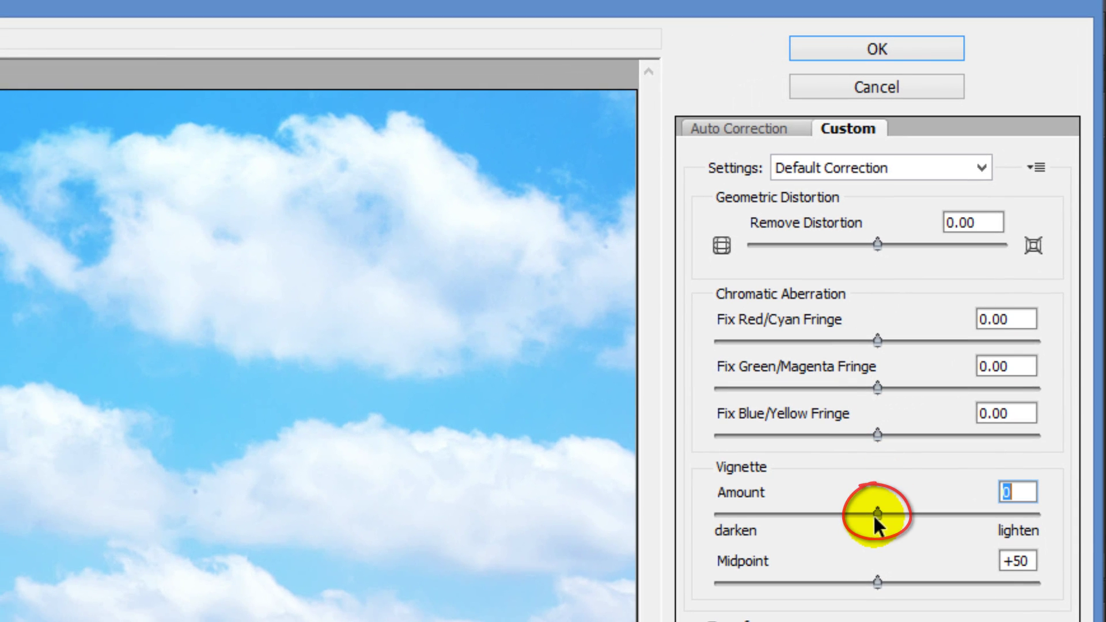
drag(873, 514, 1079, 524)
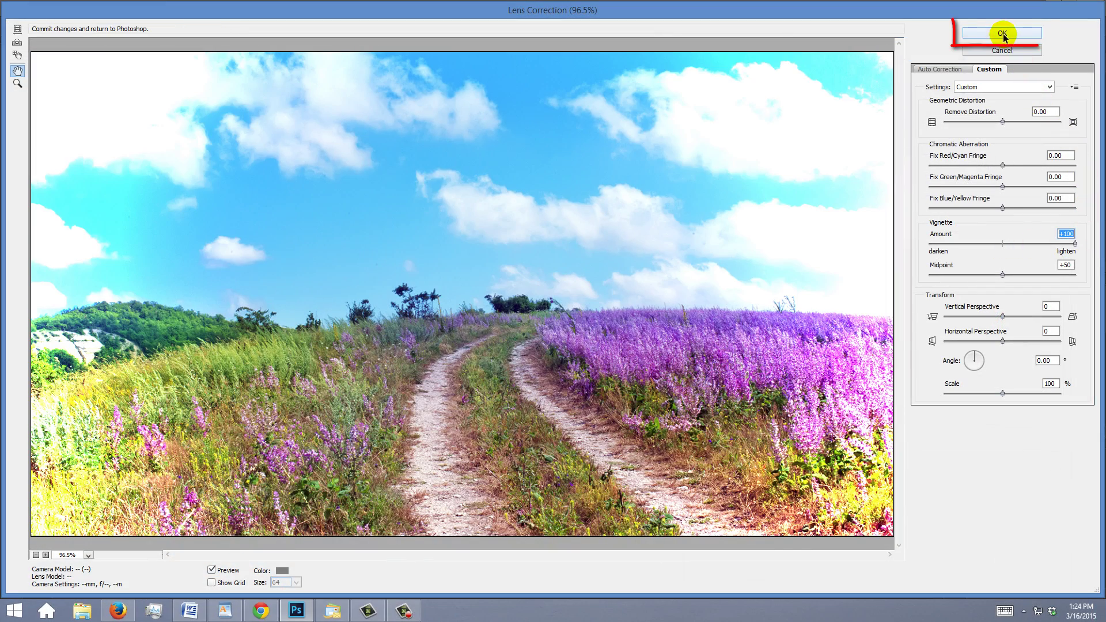
click(1004, 33)
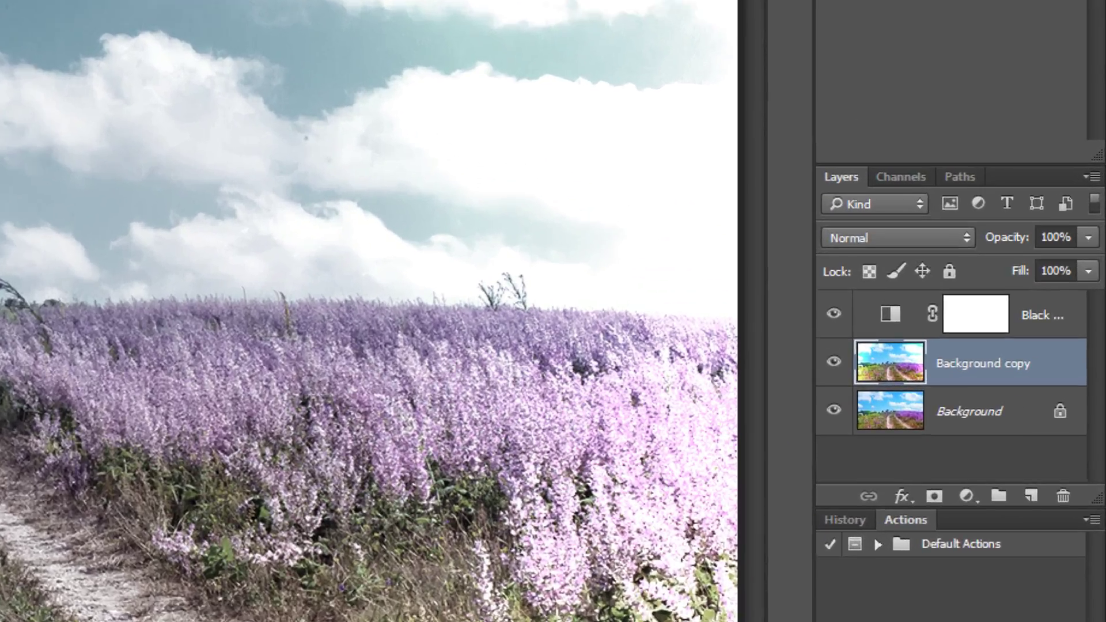
text(50)
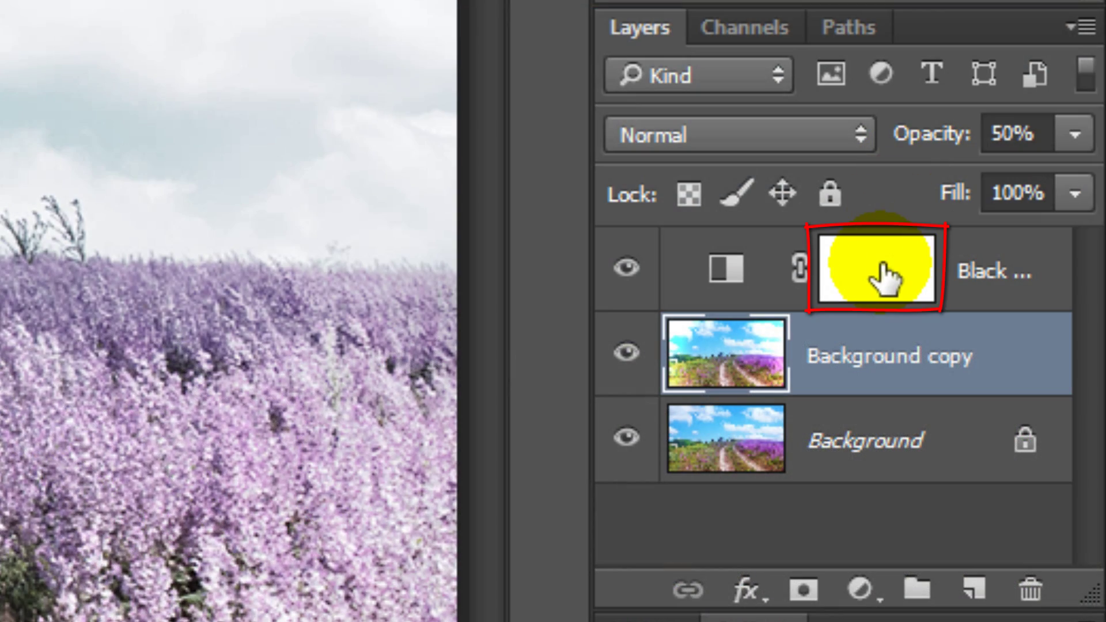
- Target the Black & White layer mask and ready a soft 175 px brush at 50% opacity
click(886, 278)
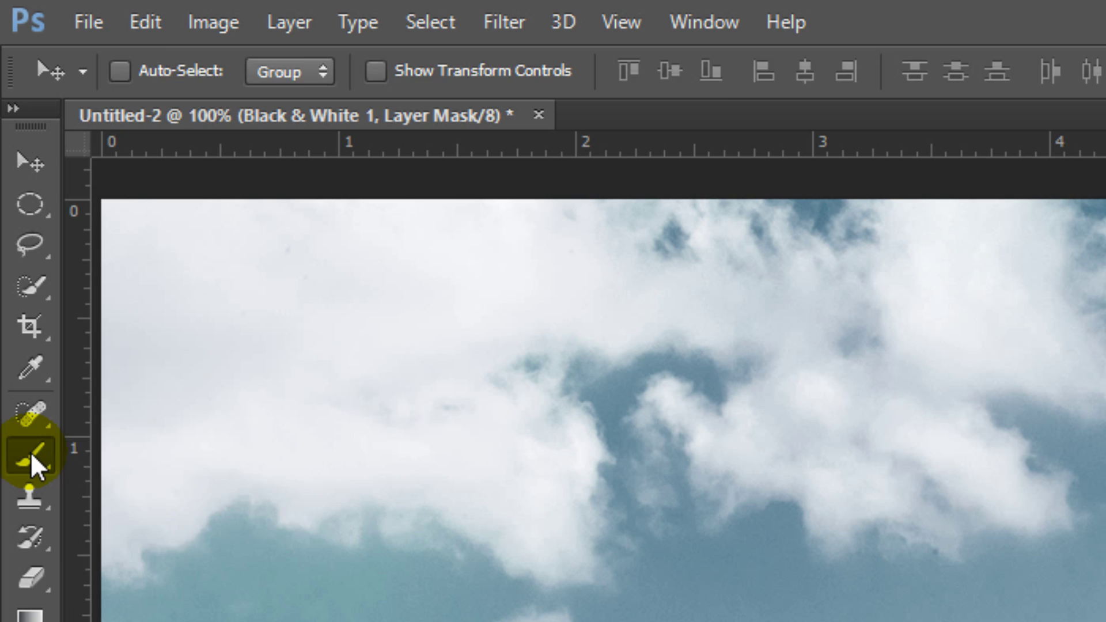
click(30, 451)
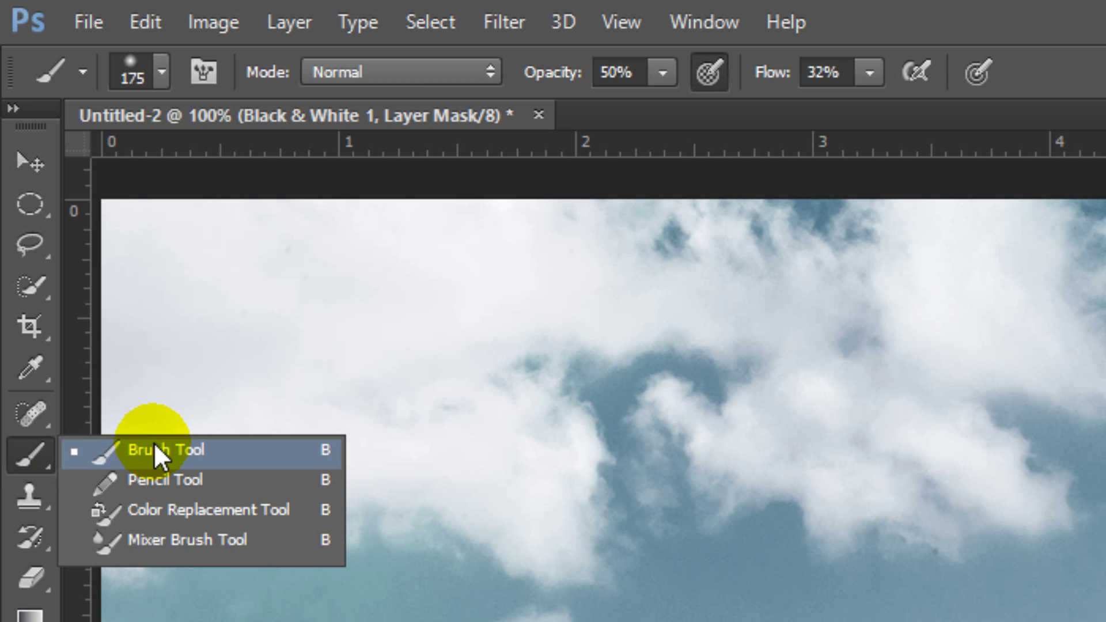
click(163, 70)
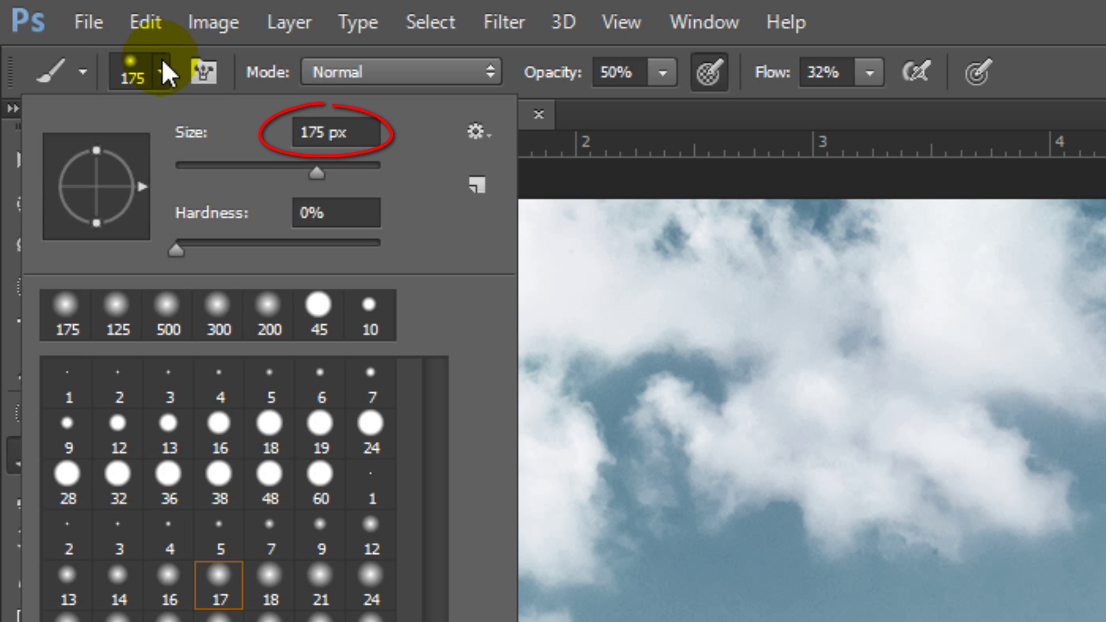